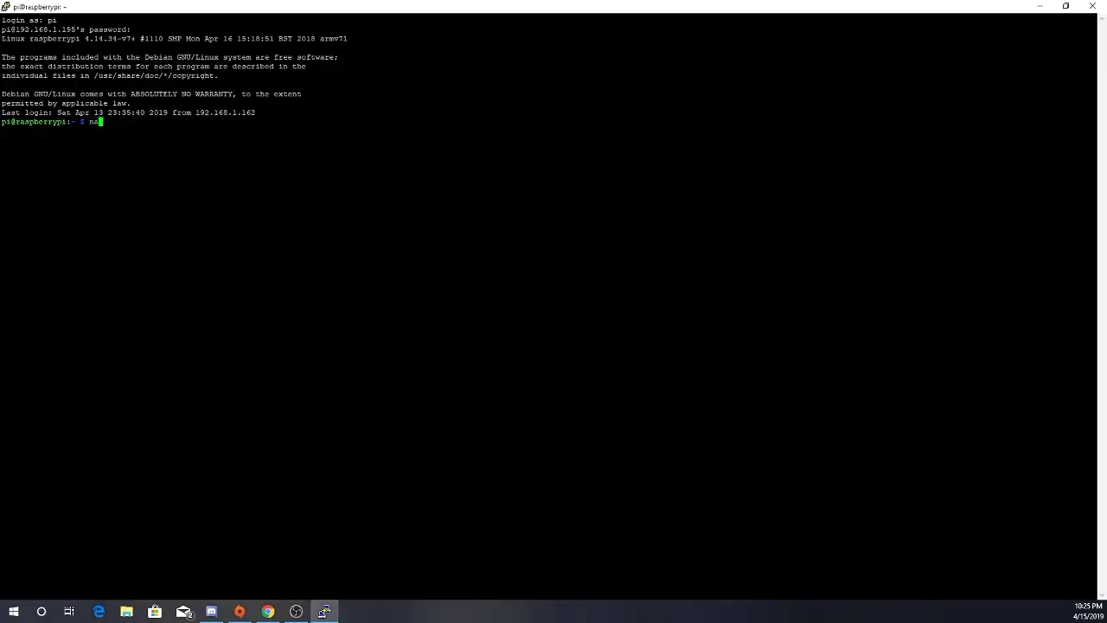
Write pir.py in nano with RPi.GPIO imports, PIR_OUT_PIN = 11, setup, loop, destroy and a try/except main block.
key("Return")
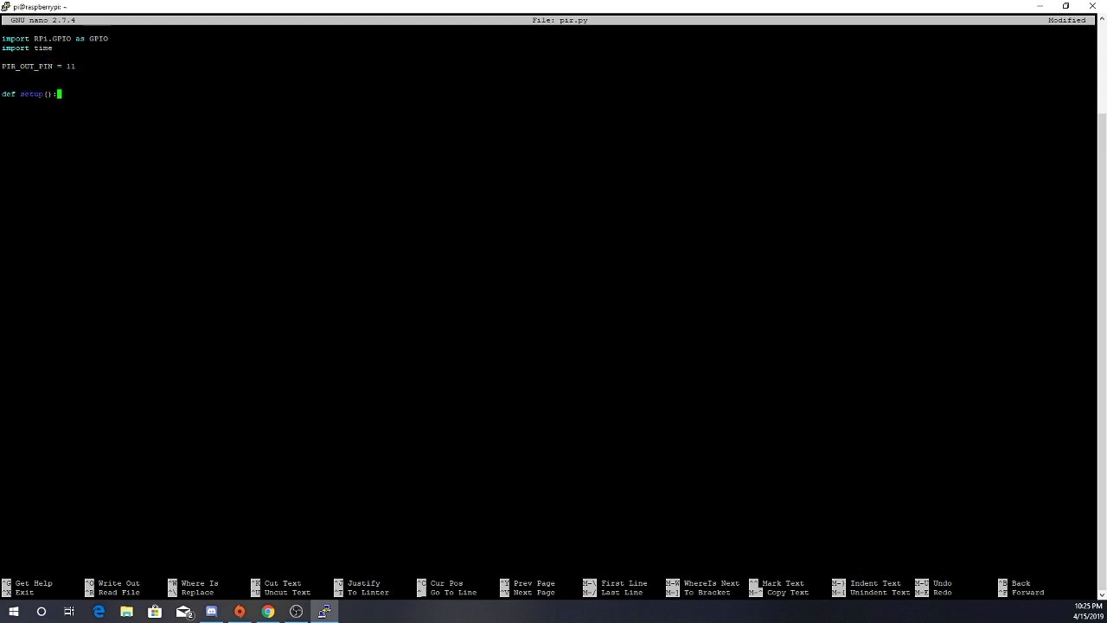
type("GPIO.setmode():")
type("while True:")
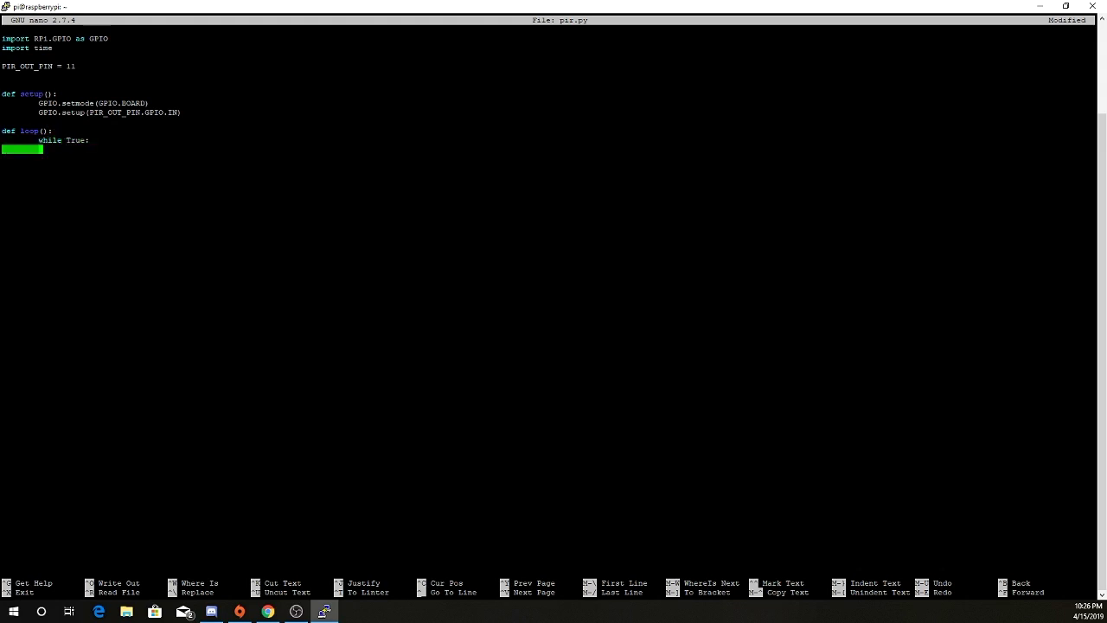
key("Tab")
type("if")
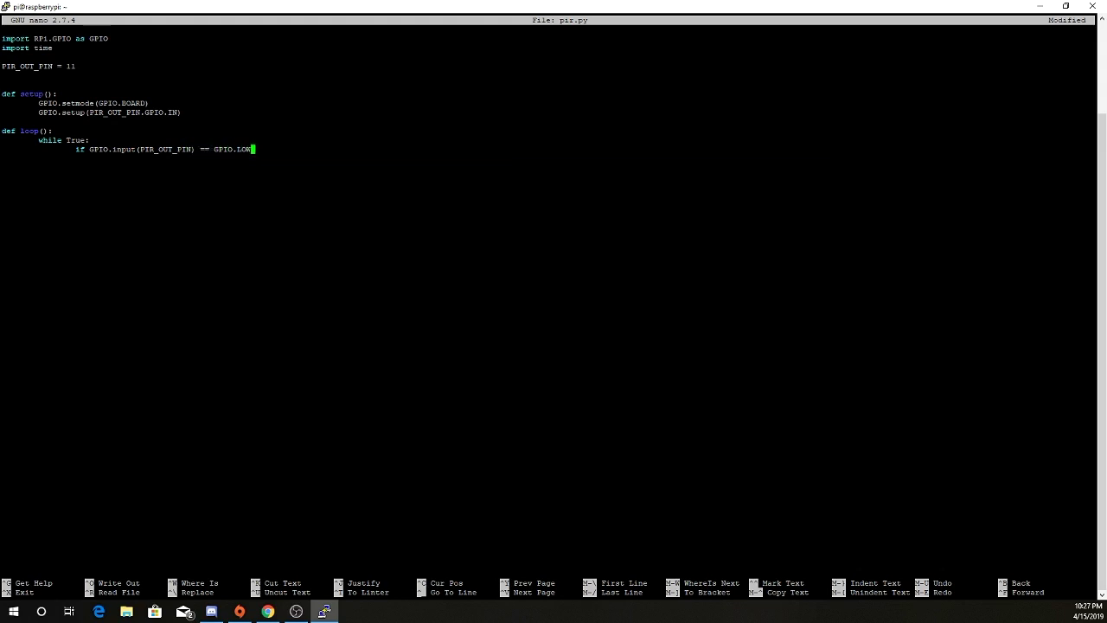
type(":")
key("Return")
type("print'....movement not dect!!")
key("Return")
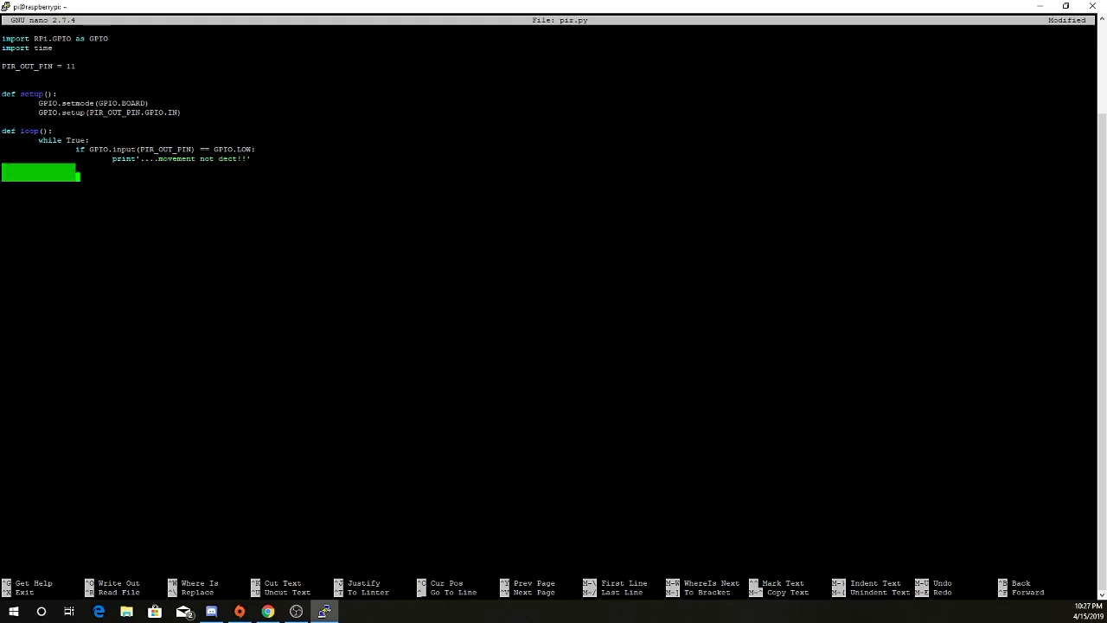
type("else:         ")
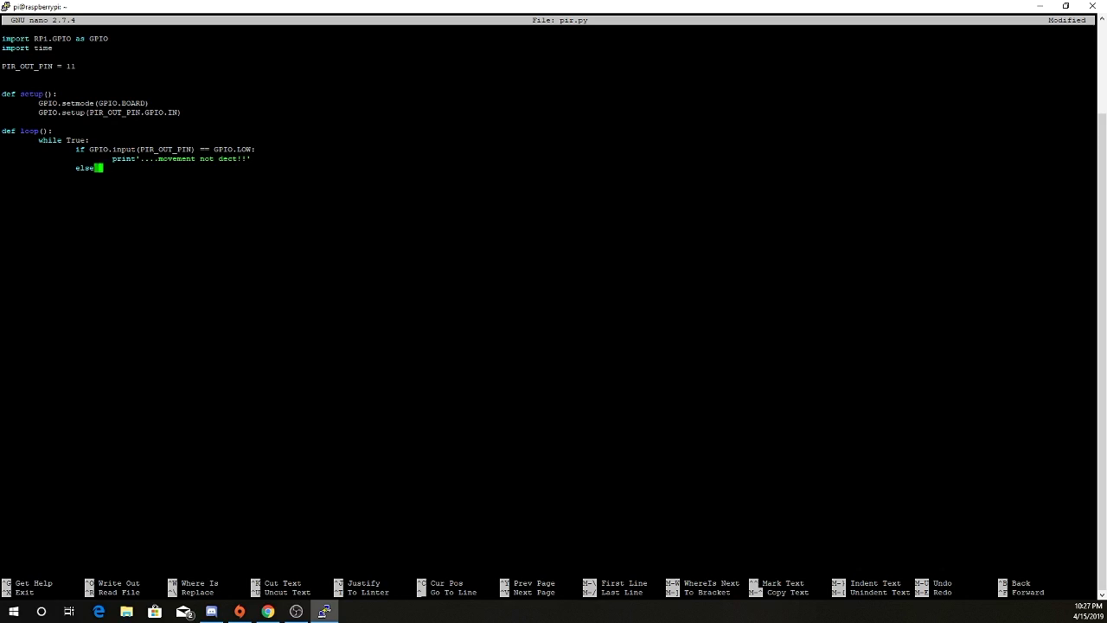
type("print mov")
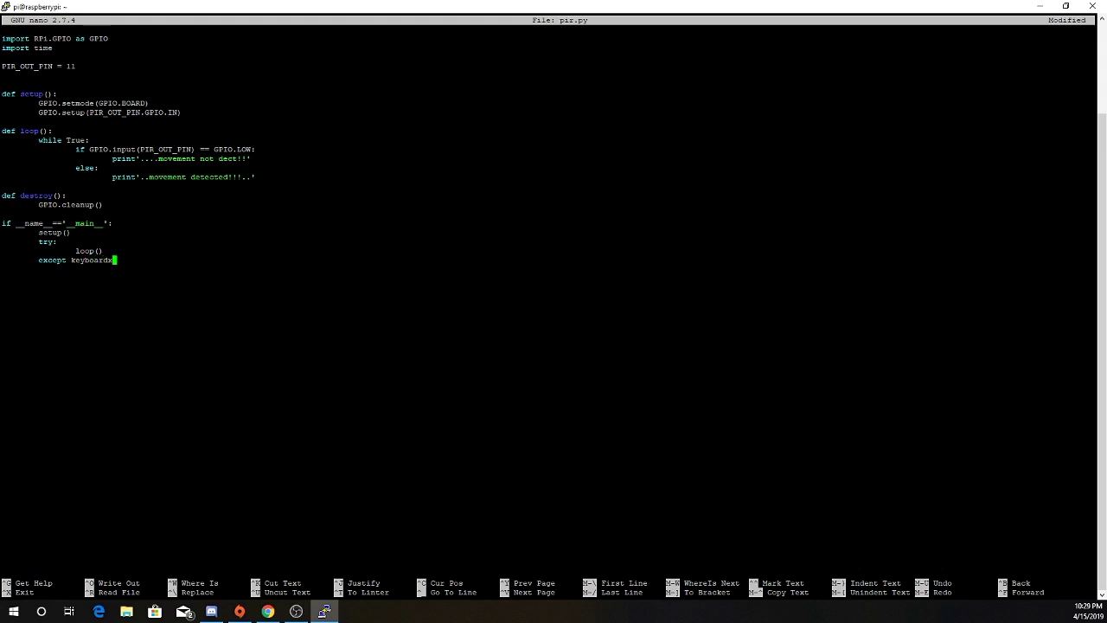
key("Return")
key("Tab")
key("Tab")
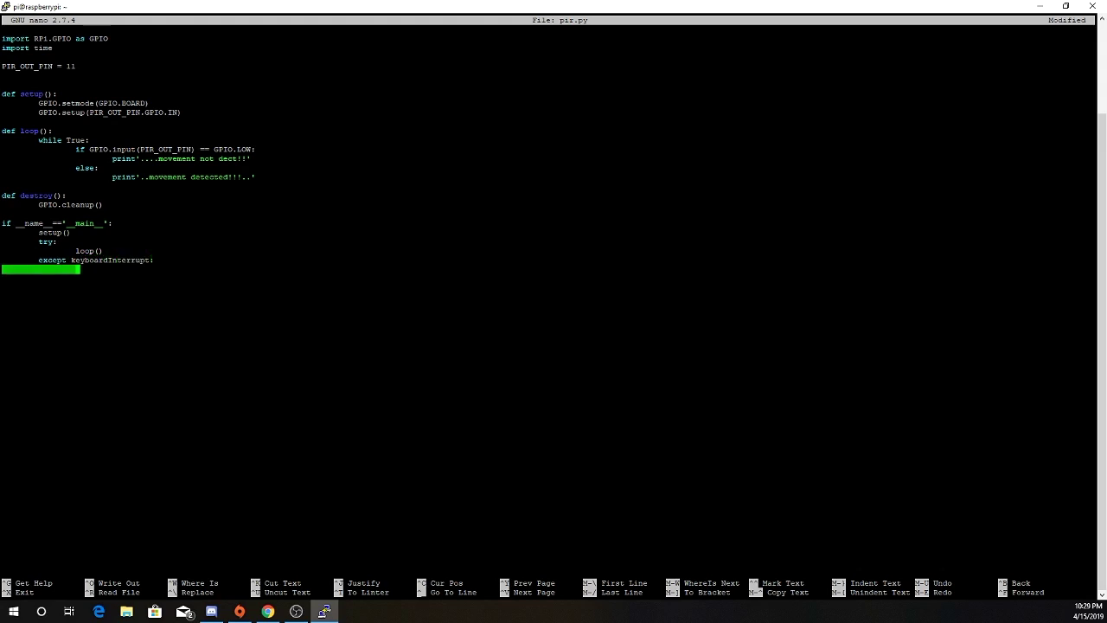
type("destroy(")
Save pir.py and run it with python, which fails with an AttributeError.
key("ctrl+x")
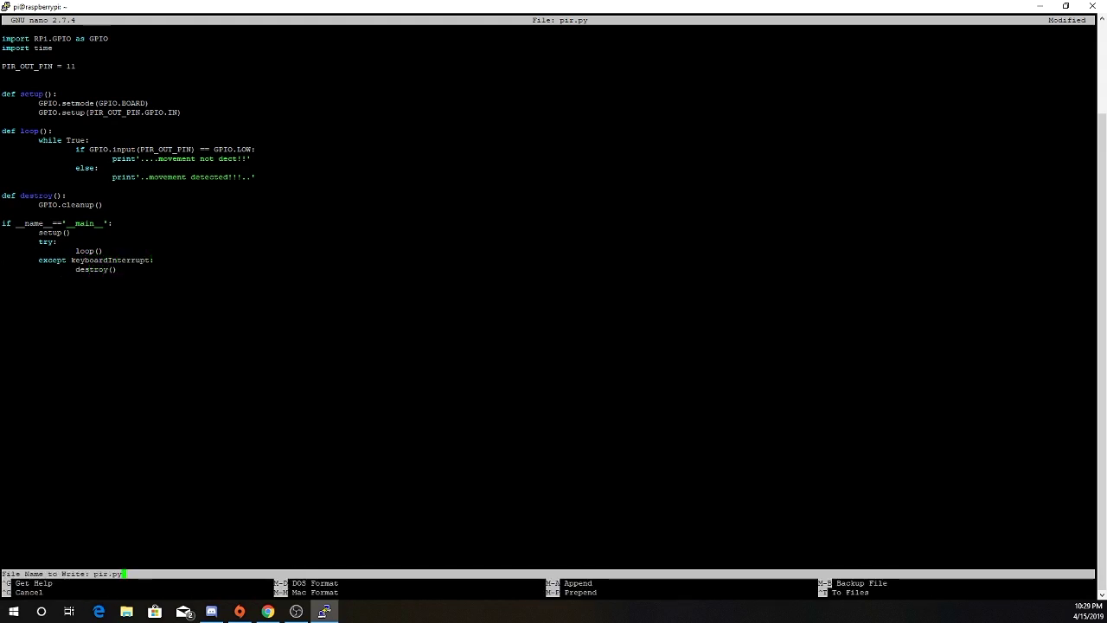
key("y")
key("Return")
key("Tab")
key("Return")
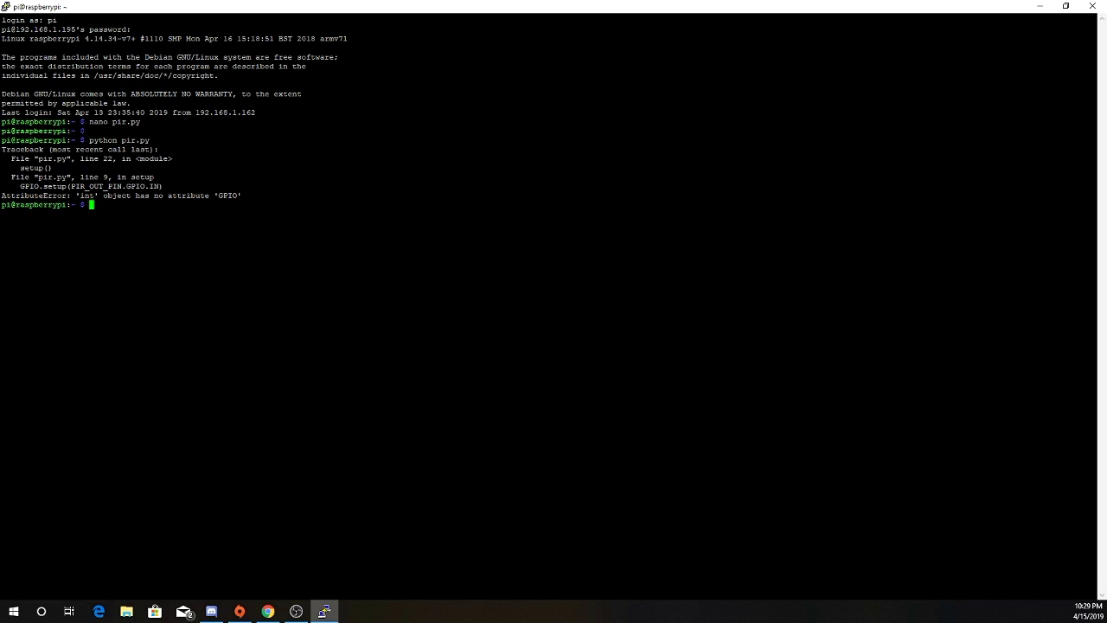
type("nano pir.py")
Reopen pir.py, replace the period with a comma in the GPIO.setup line, and save.
key("Return")
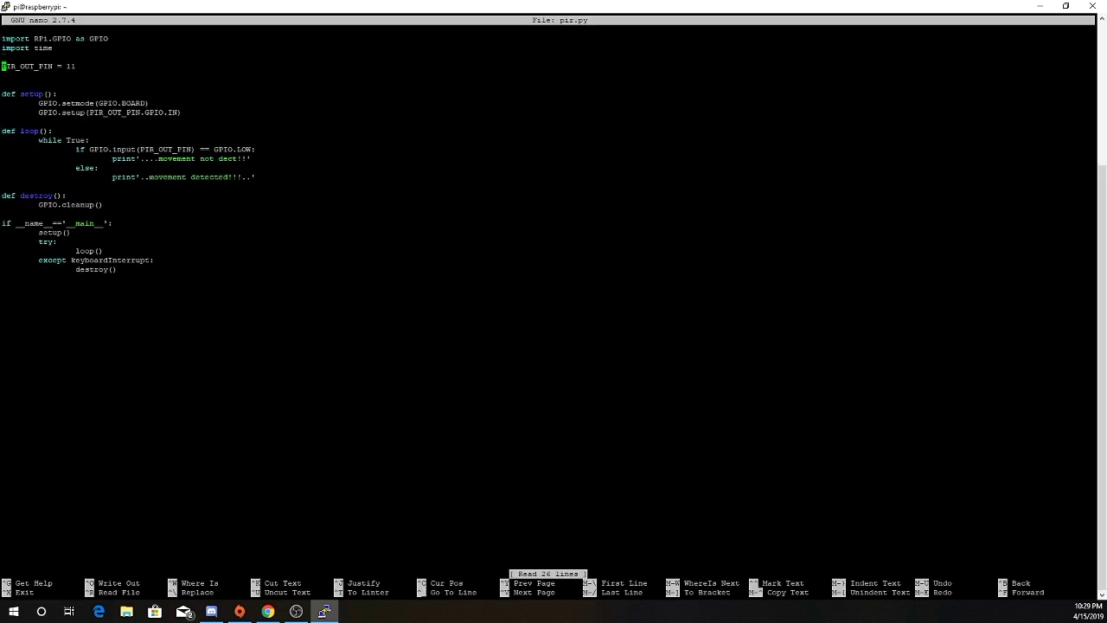
key("Down")
key("End")
key("Left")
key("Left")
key("Left")
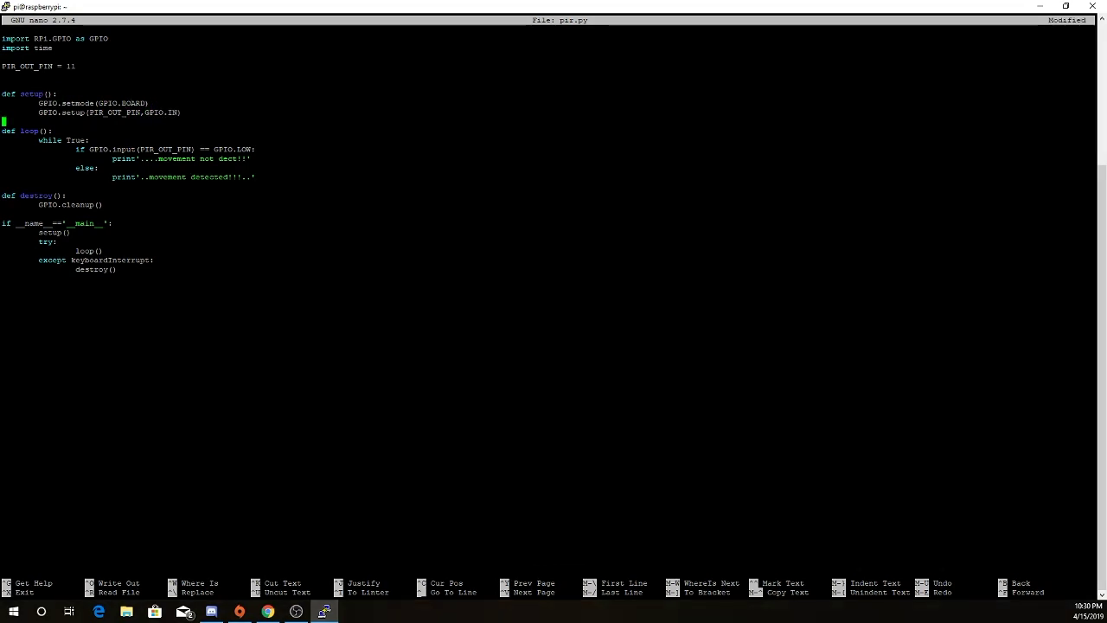
key("ctrl+x")
key("y")
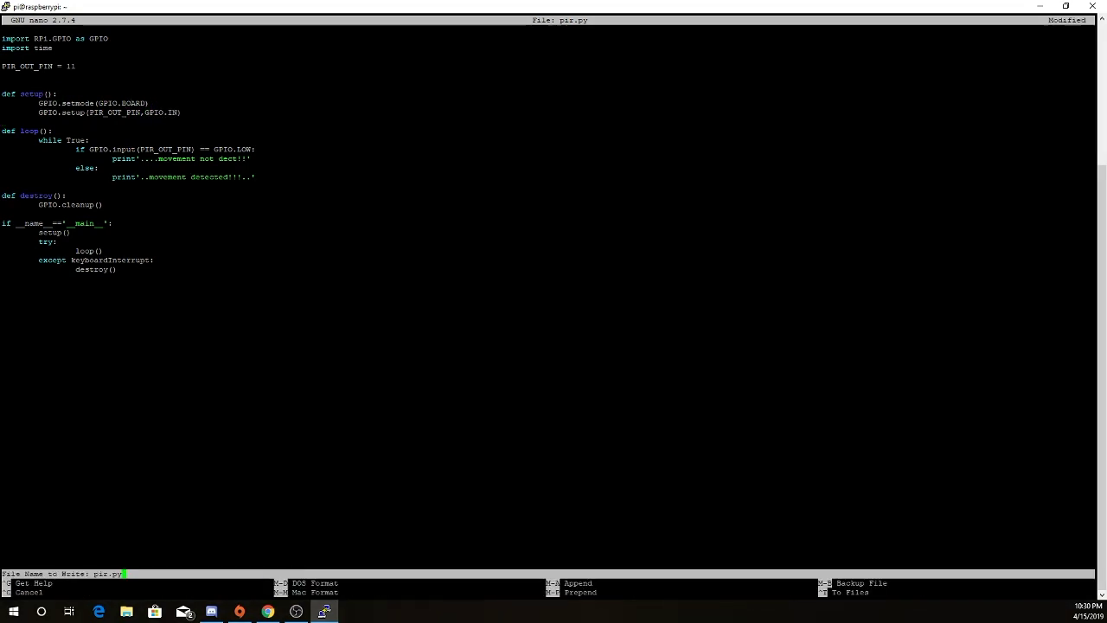
key("Return")
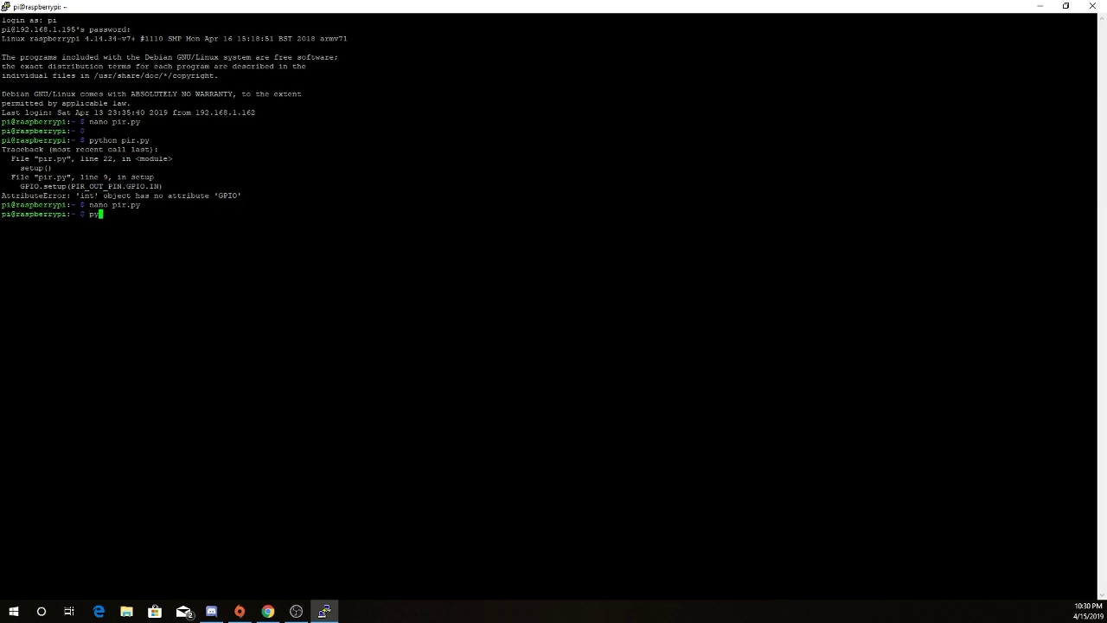